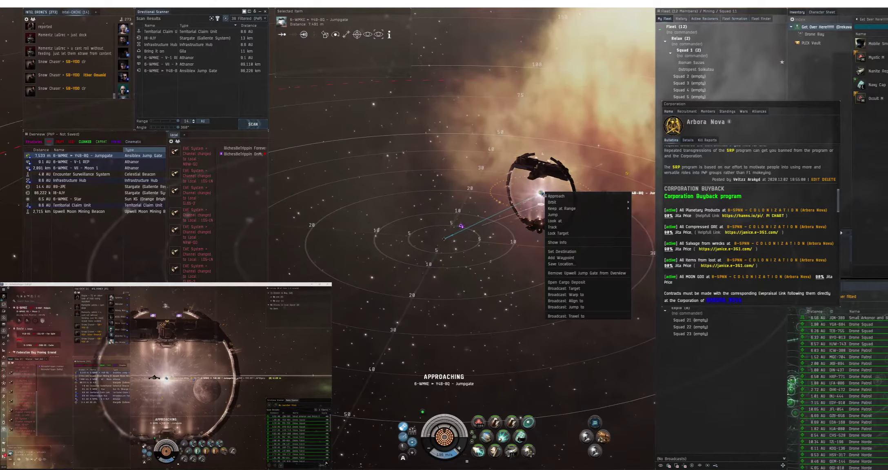
Approach the 6-WMKE » Y4B-BQ jumpgate and jump through once in range.
{"action": "left_click", "coordinate": [554, 213]}
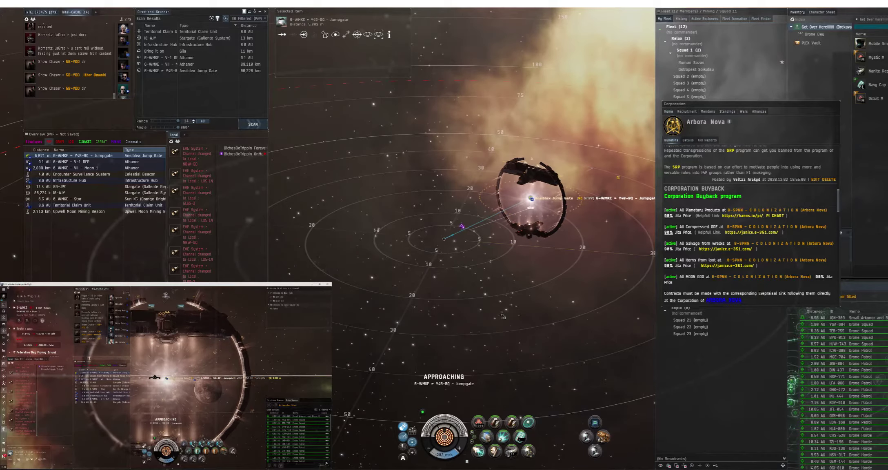
{"action": "scroll", "coordinate": [500, 318], "scroll_direction": "down", "scroll_amount": 5}
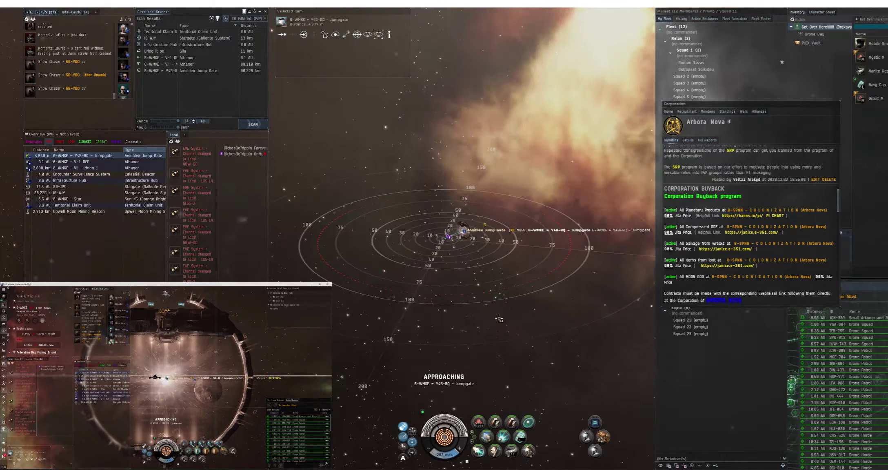
{"action": "scroll", "coordinate": [498, 320], "scroll_direction": "down", "scroll_amount": 3}
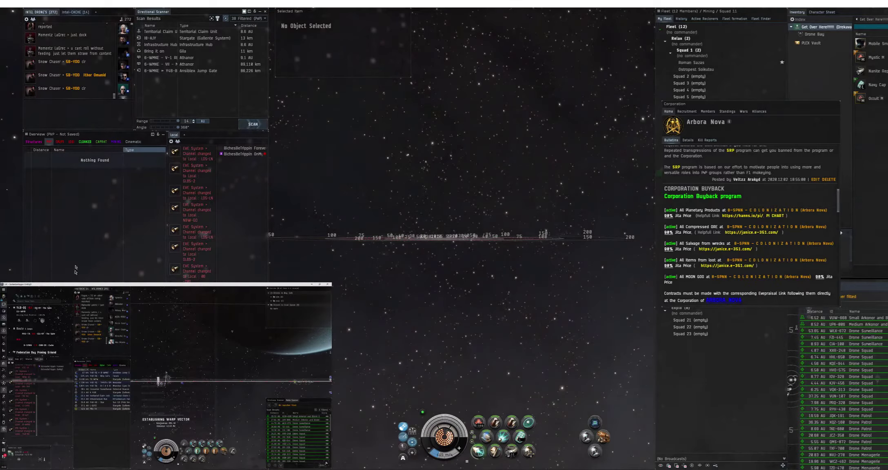
Warp to the onward stargate from the Overview and jump into MG-TA.
{"action": "right_click", "coordinate": [55, 186]}
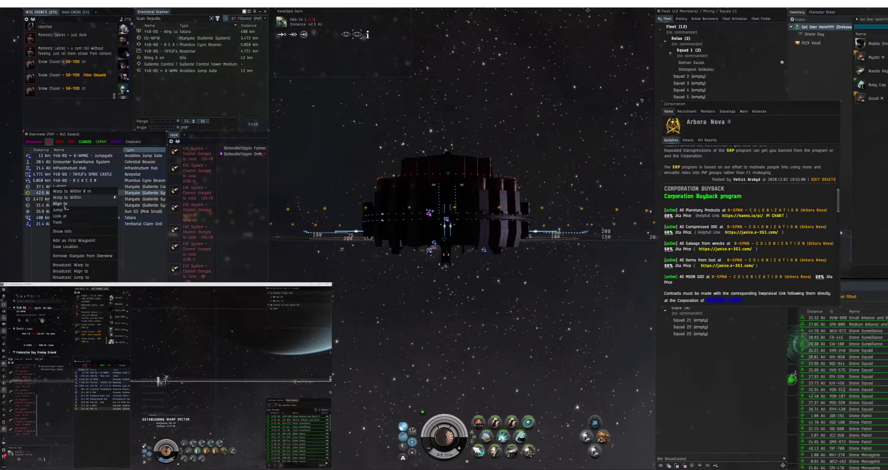
{"action": "left_click", "coordinate": [65, 204]}
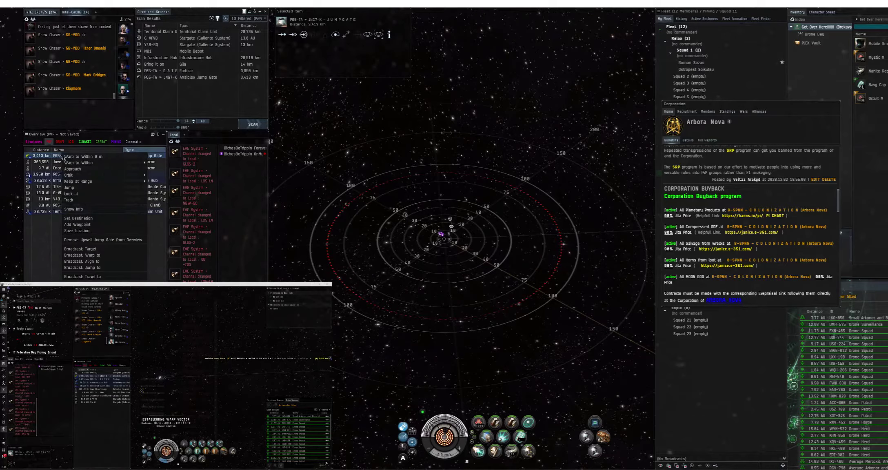
Warp to the PB5-TA » JNG7-K jumpgate and jump into 8-SPNN.
{"action": "double_click", "coordinate": [62, 155]}
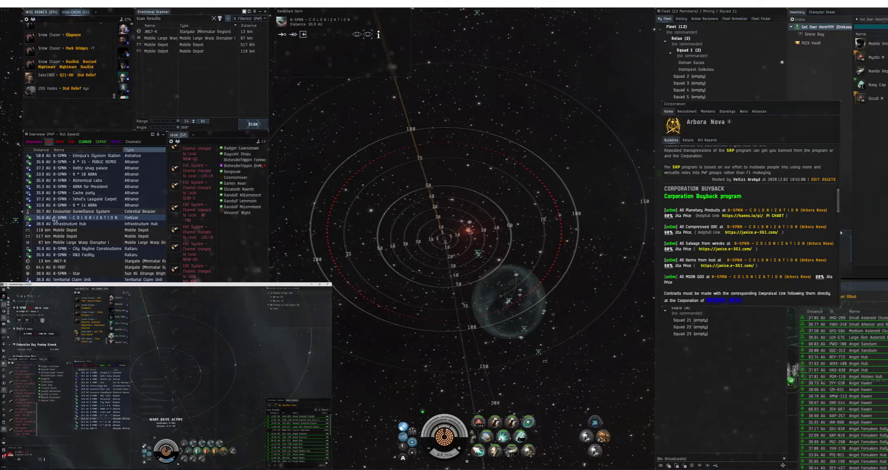
Select the B-T6BT stargate in the Overview and warp toward it.
{"action": "left_click", "coordinate": [70, 267]}
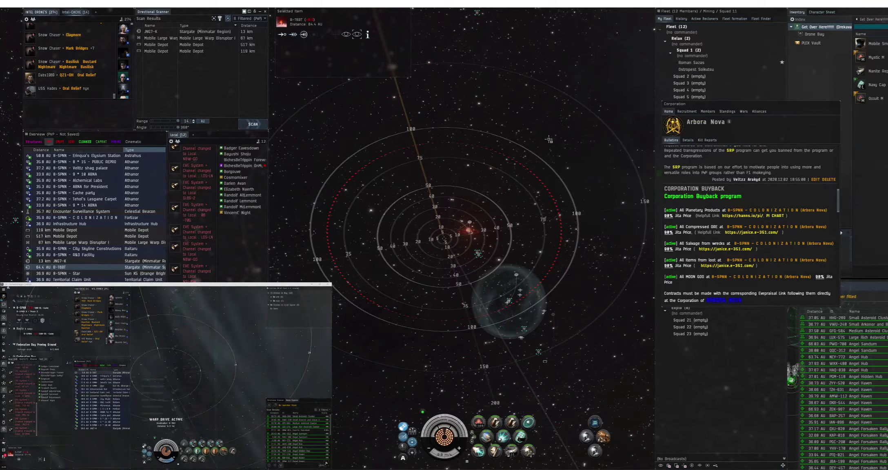
{"action": "left_click", "coordinate": [292, 34]}
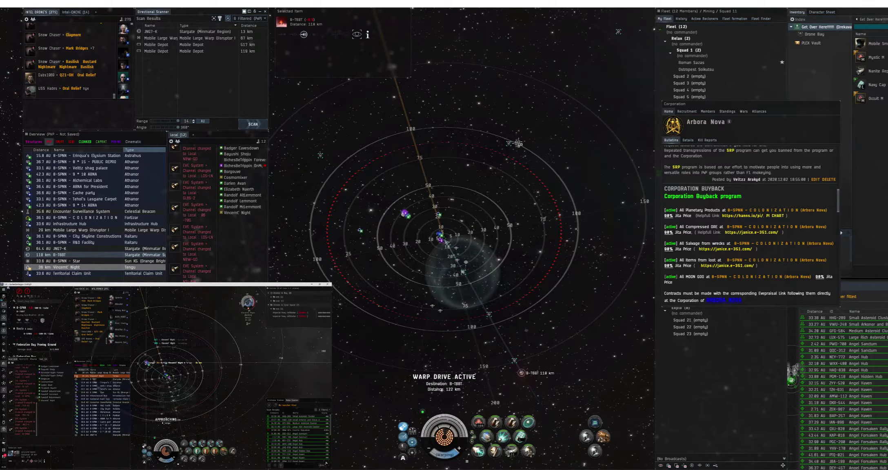
Approach the hostile Tengu, lock it as a target, and fire the F1 weapon.
{"action": "left_click", "coordinate": [99, 267]}
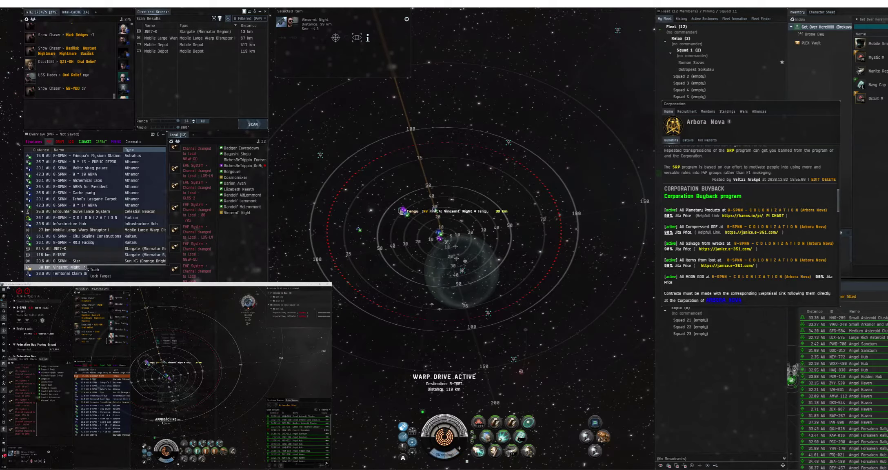
{"action": "right_click", "coordinate": [89, 265]}
{"action": "left_click", "coordinate": [97, 271]}
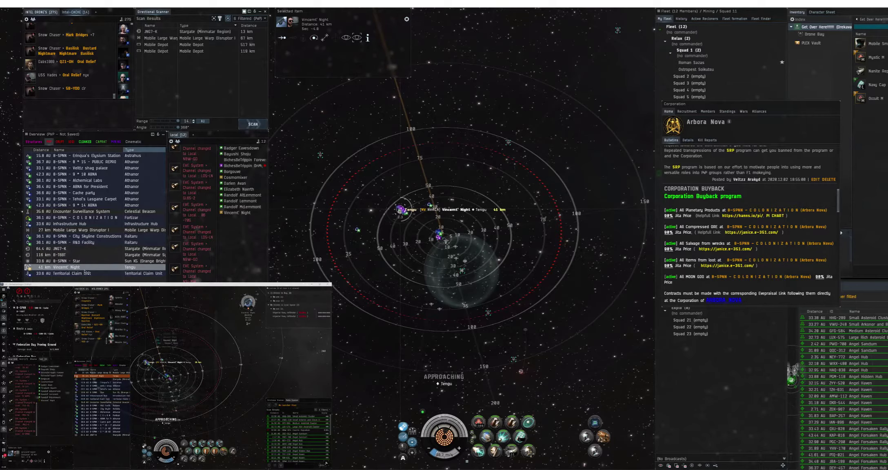
{"action": "left_click", "coordinate": [96, 267], "text": "ctrl"}
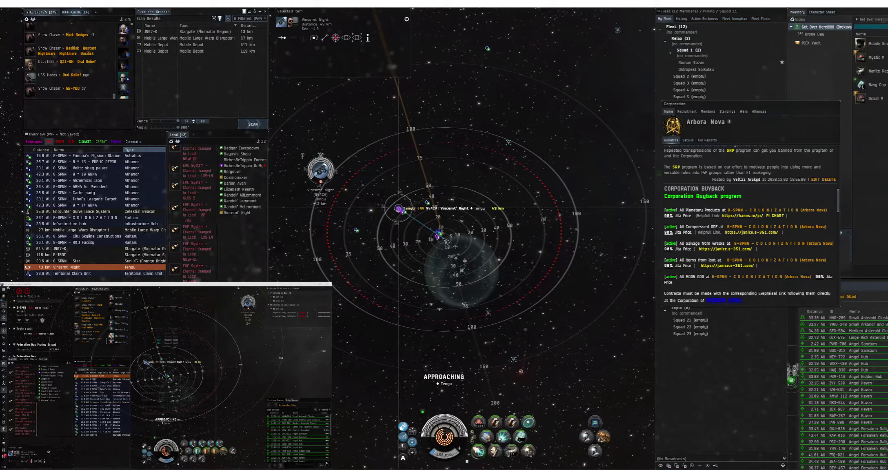
{"action": "key", "text": "F1"}
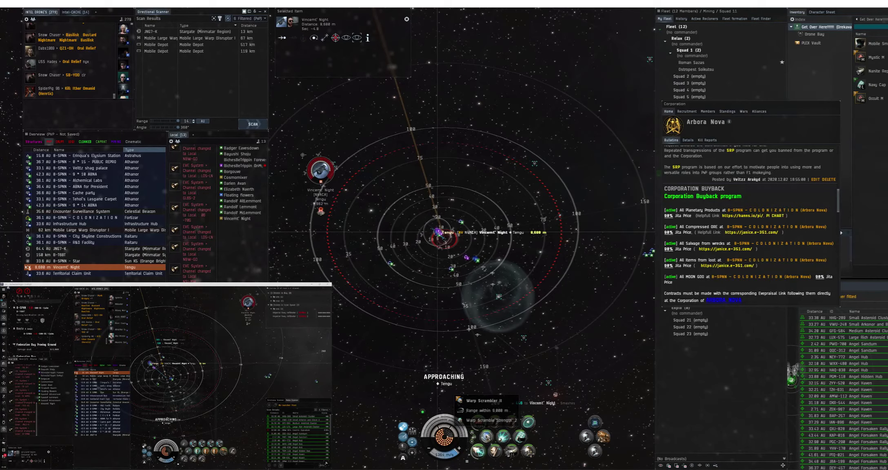
Activate the Warp Scrambler on the locked Tengu so it cannot warp away.
{"action": "left_click", "coordinate": [488, 435]}
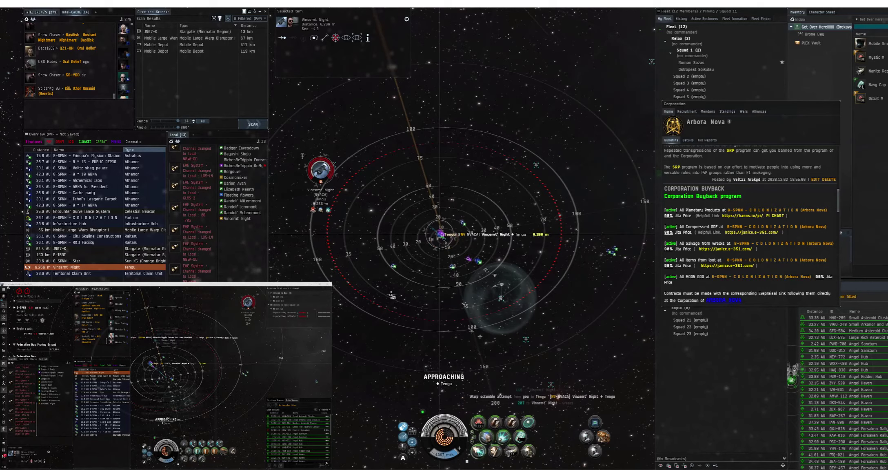